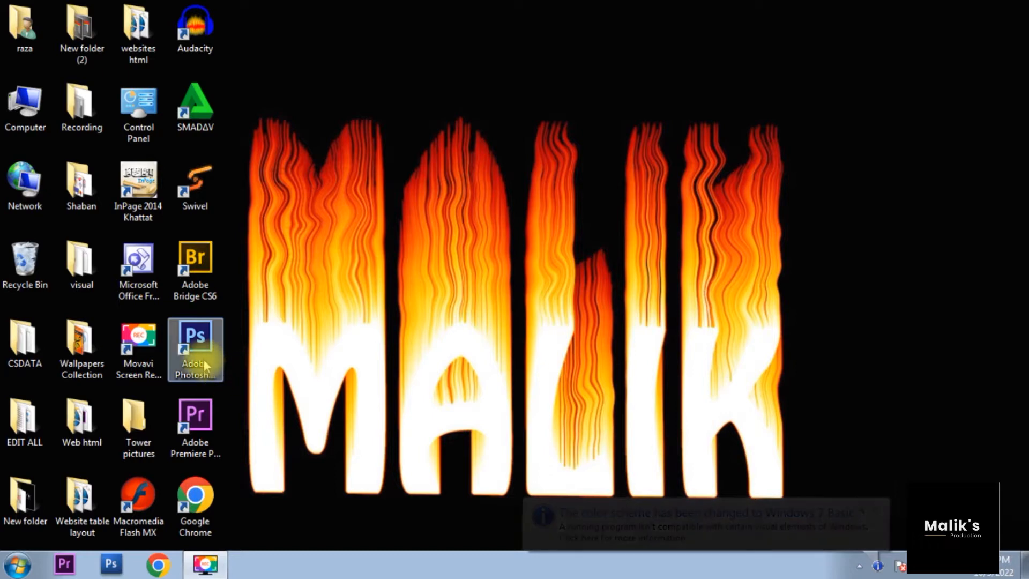
Start Adobe Photoshop CS6 and open the "LOVE IS ALL YOU NEED" billboard photo from the Tower pictures folder.
right_click(204, 359)
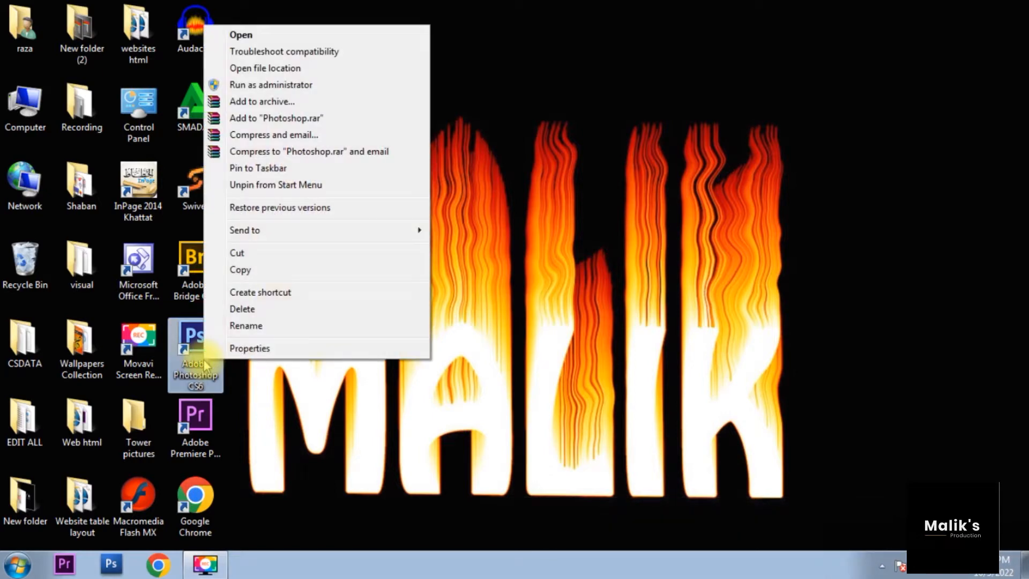
left_click(255, 35)
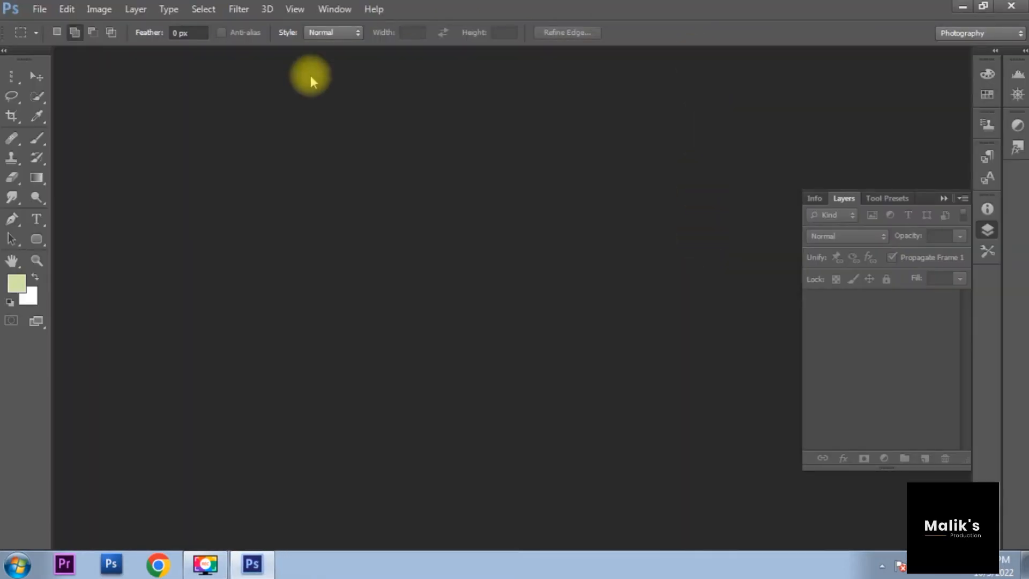
left_click(38, 9)
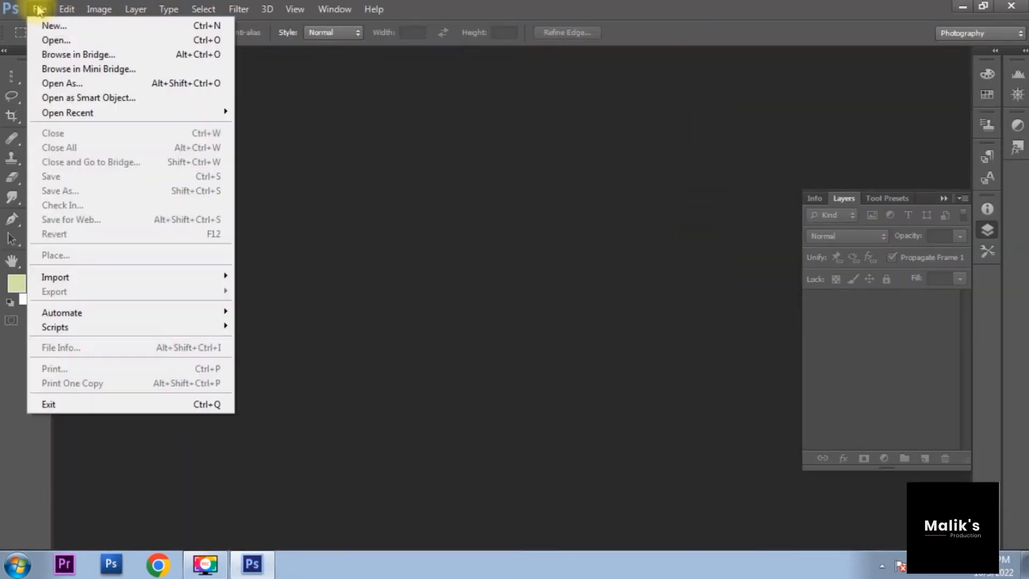
left_click(52, 40)
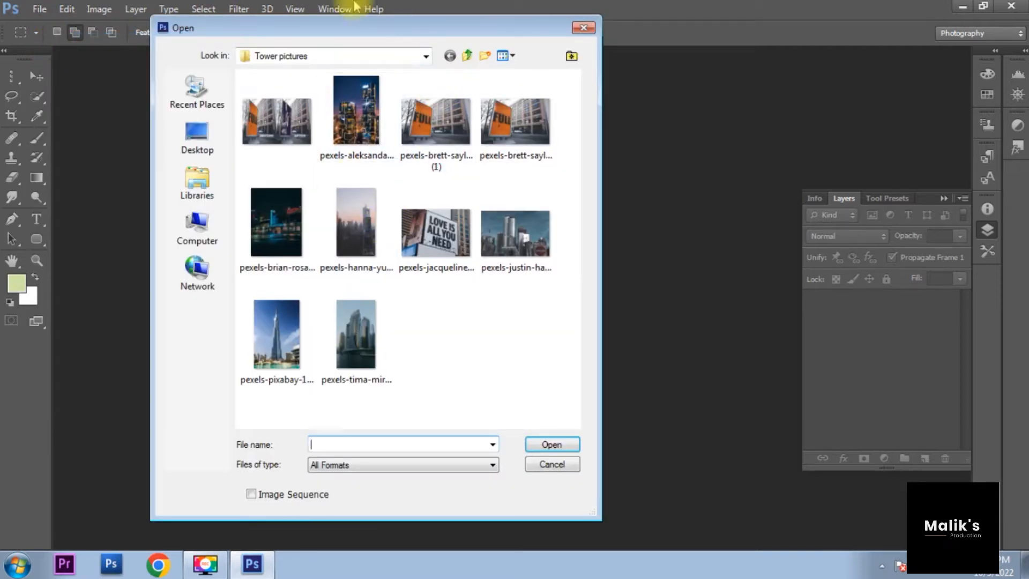
left_click(435, 231)
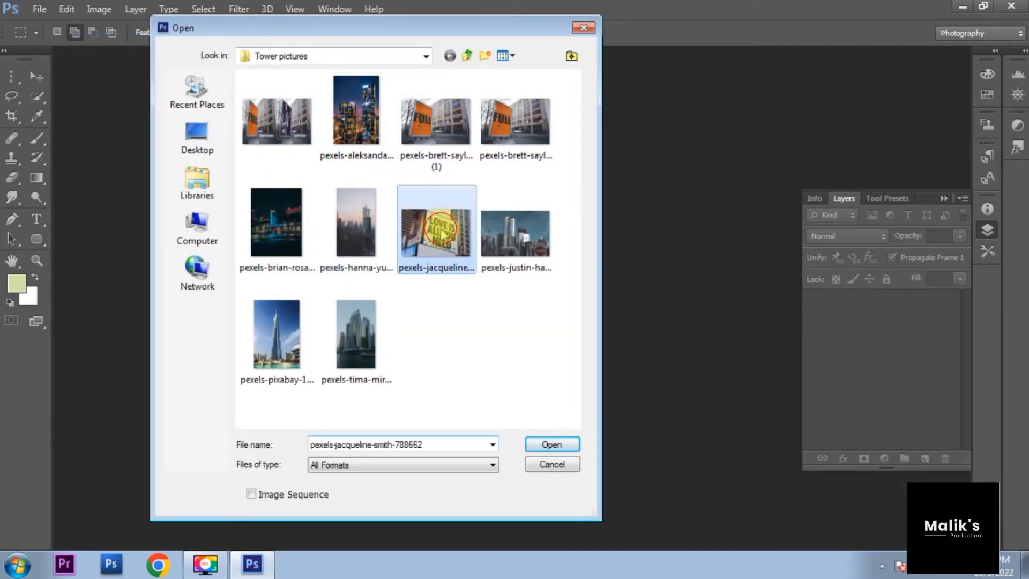
left_click(552, 446)
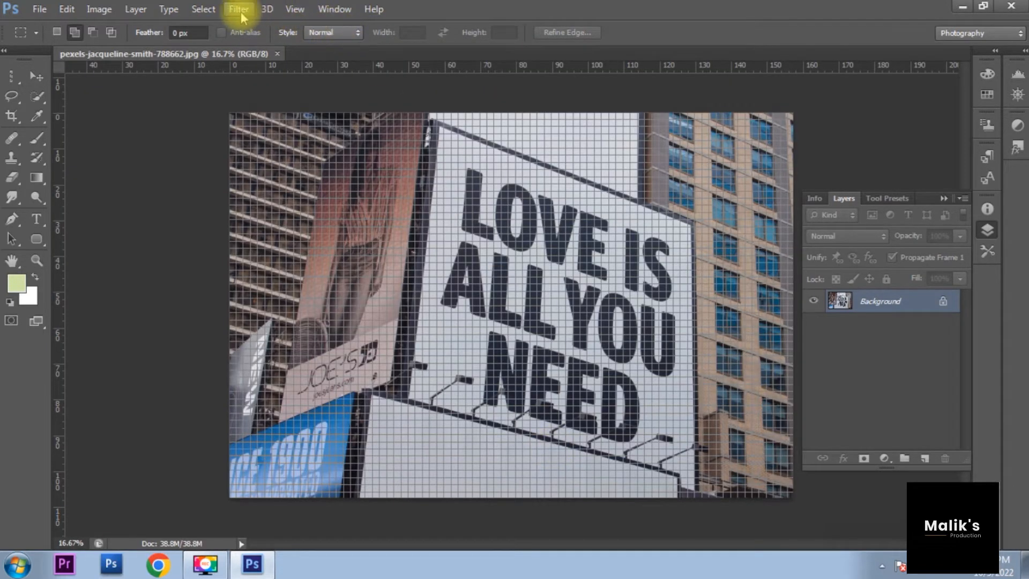
Turn off the display of Extras to hide the grid over the billboard photo.
left_click(294, 9)
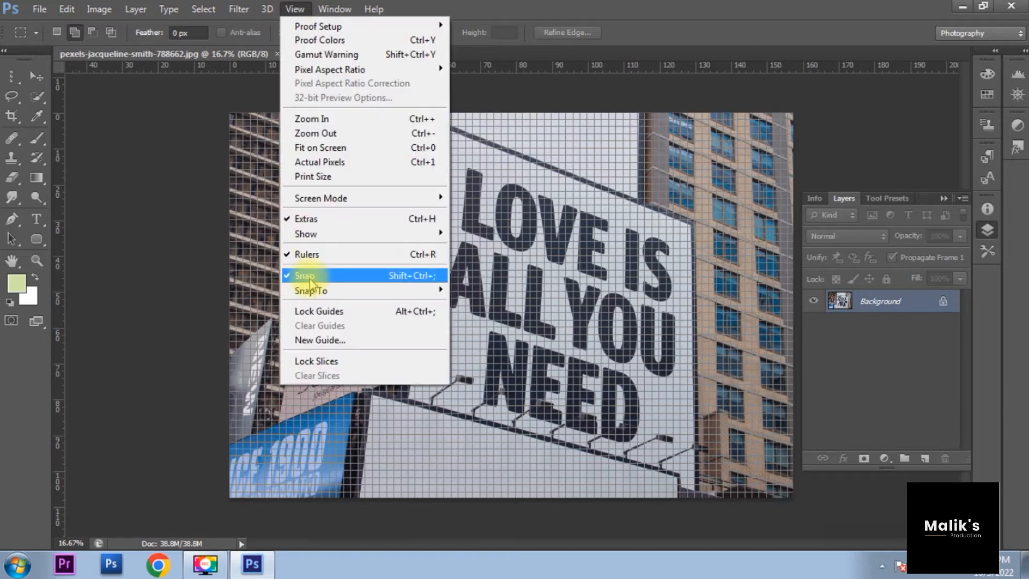
left_click(346, 219)
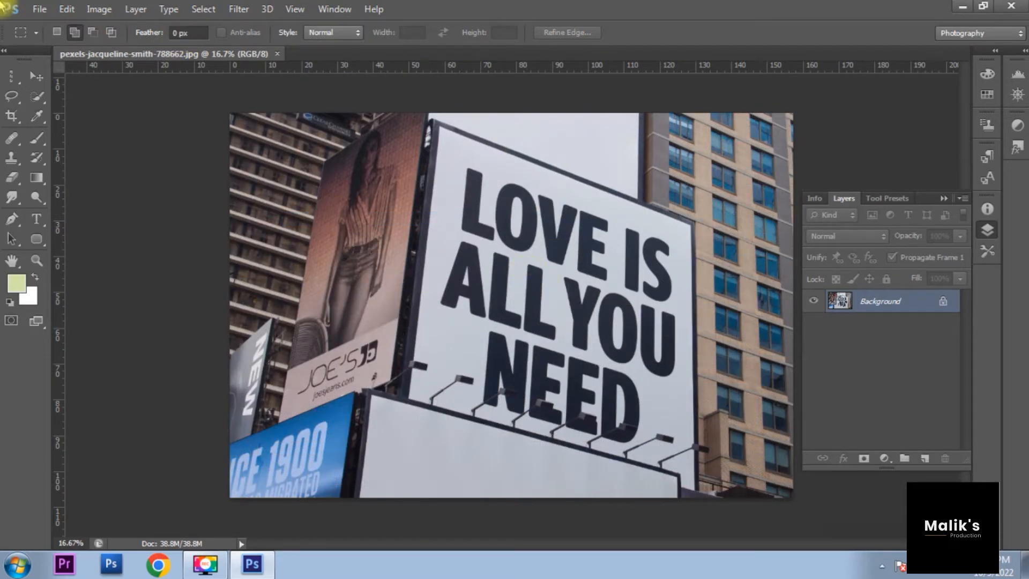
Start opening a second image and browse to the inner Mahira folder inside Wallpapers Collection.
left_click(41, 9)
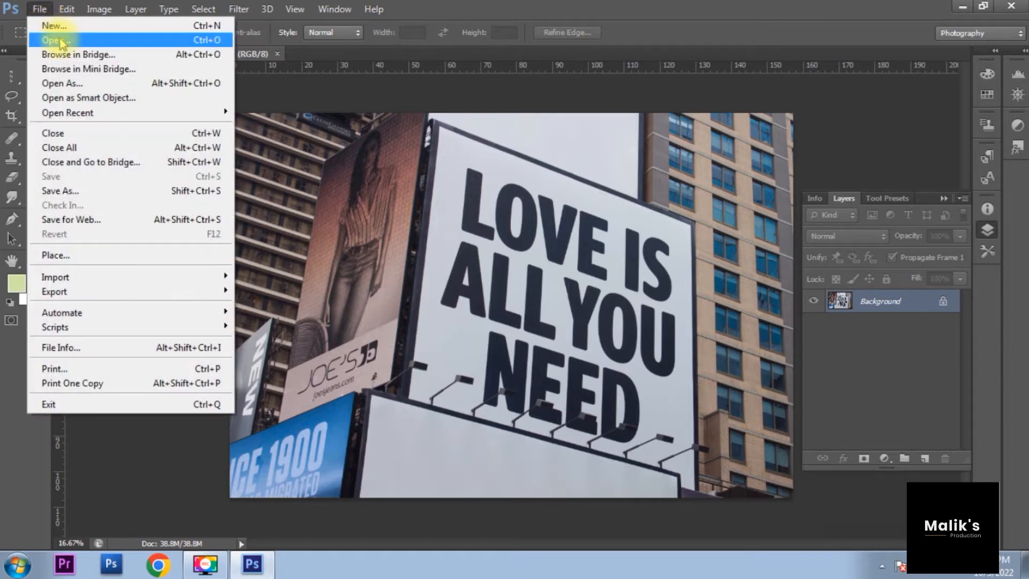
left_click(63, 43)
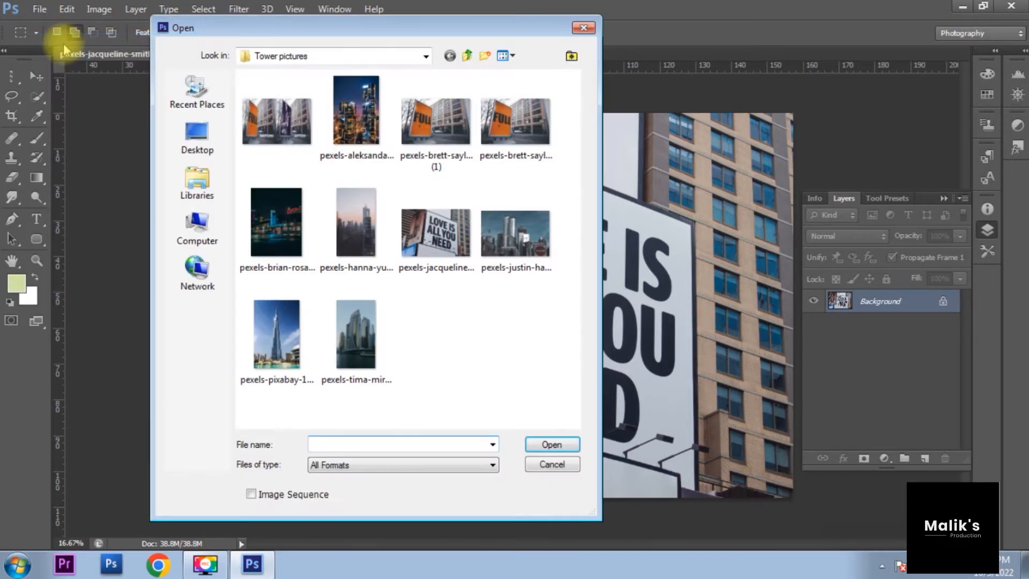
left_click(420, 59)
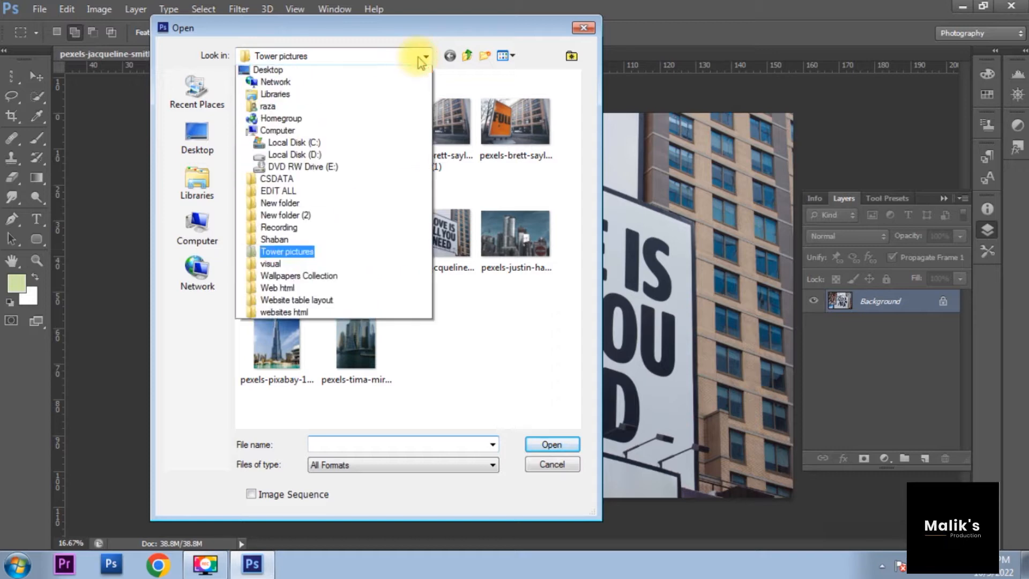
left_click(291, 292)
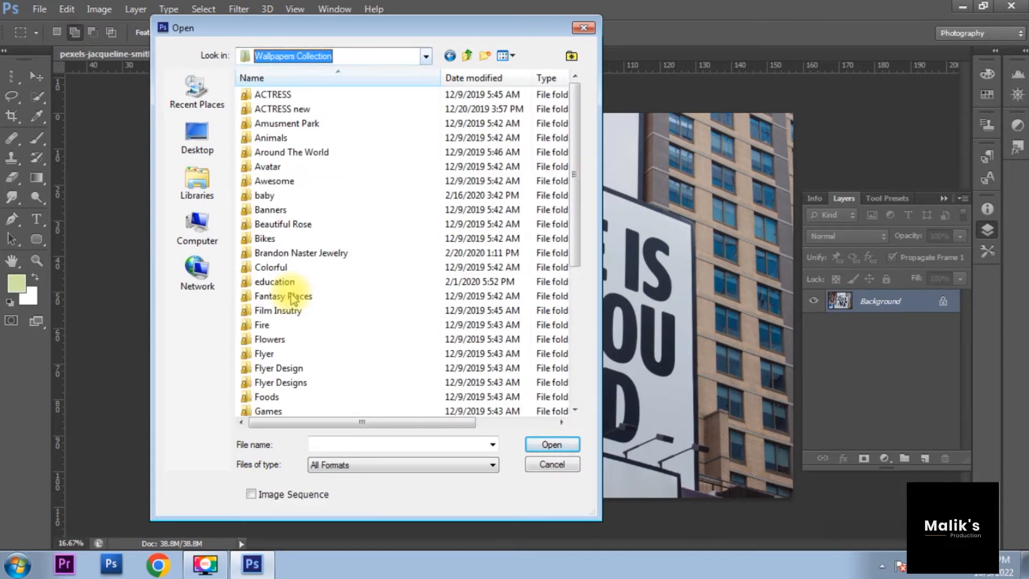
left_click(324, 233)
key("m")
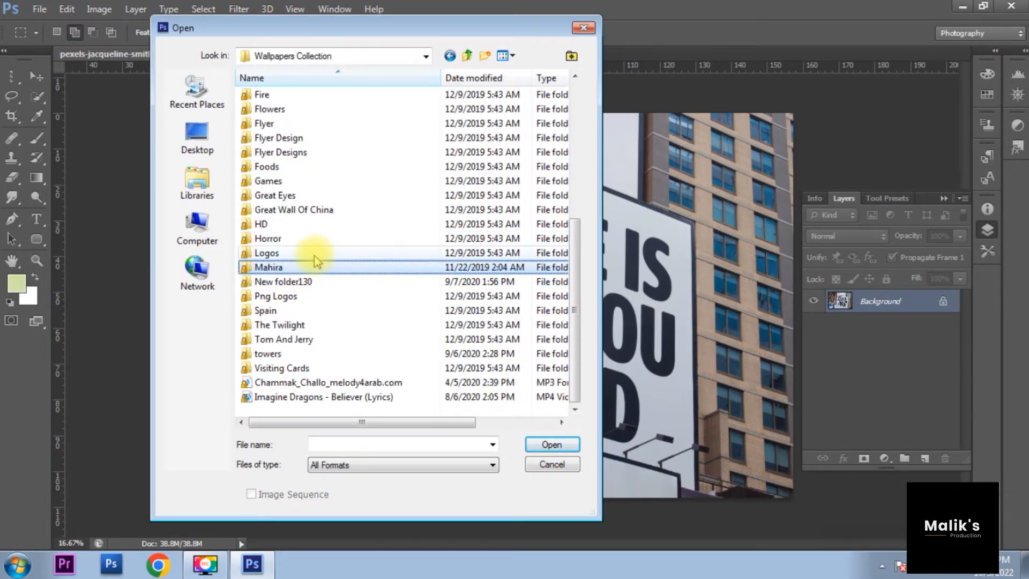
double_click(322, 271)
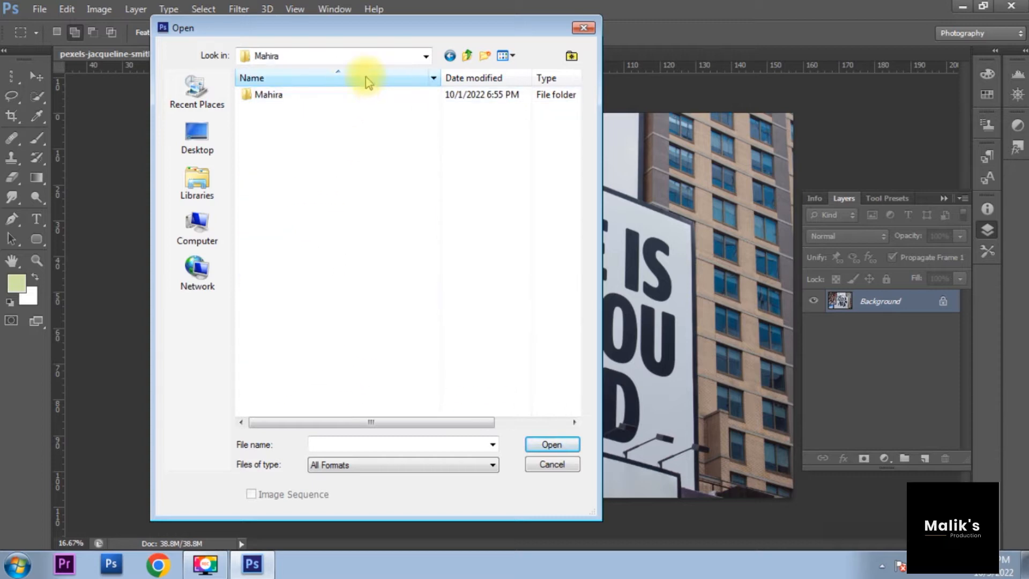
left_click(356, 99)
double_click(355, 95)
left_click(355, 95)
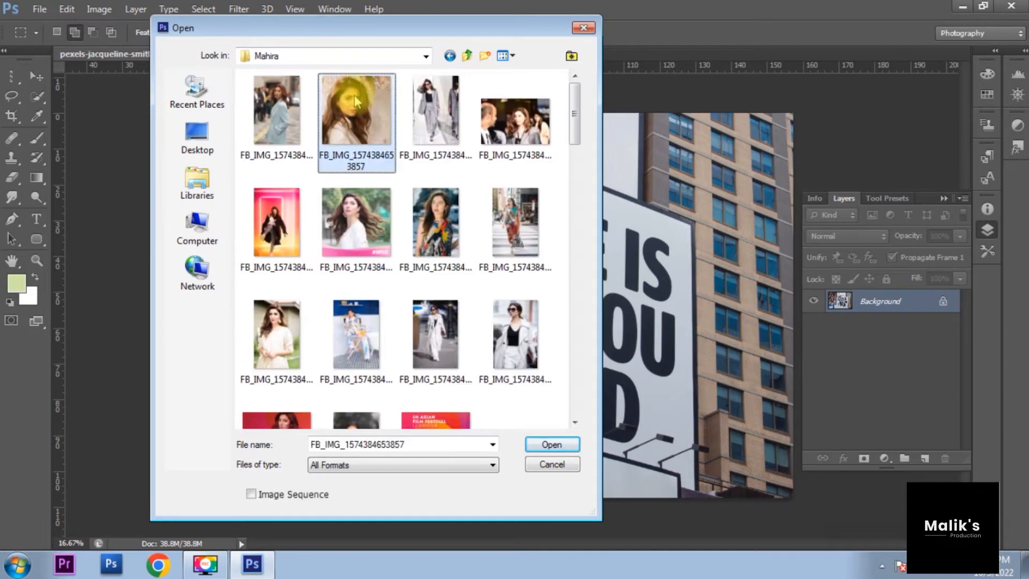
Find the black-and-white portrait "new 5" in the folder and open it.
key("Down")
key("Down")
key("Down")
key("Down")
key("Down")
key("Down")
key("Down")
key("Down")
key("Down")
key("Down")
key("Down")
key("Down")
key("Down")
key("Down")
key("Down")
key("Right")
key("Right")
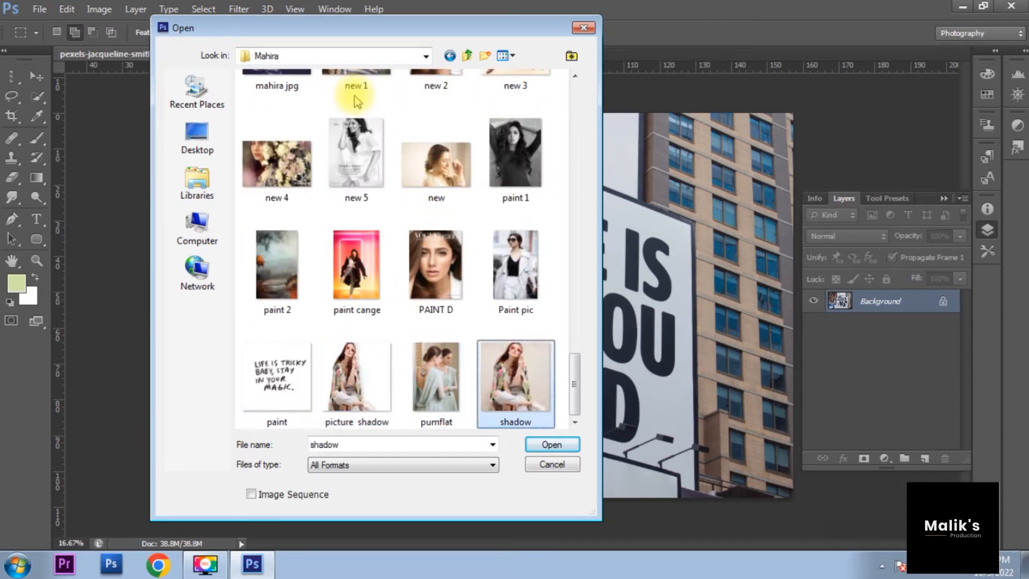
key("Up")
key("Up")
key("Left")
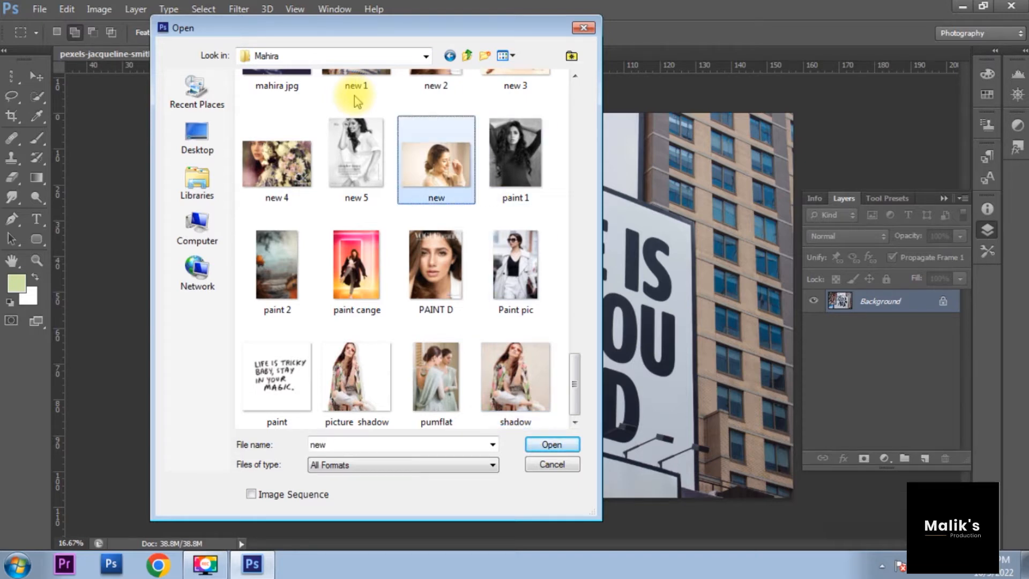
key("Left")
key("Return")
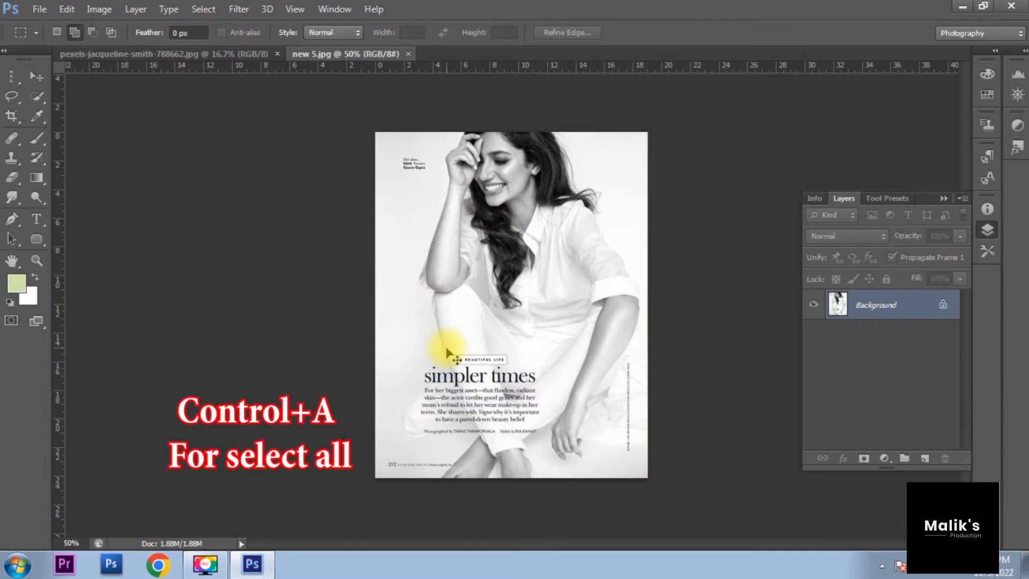
Select the entire new 5.jpg image and copy it.
key("ctrl+a")
key("ctrl+d")
left_click(205, 11)
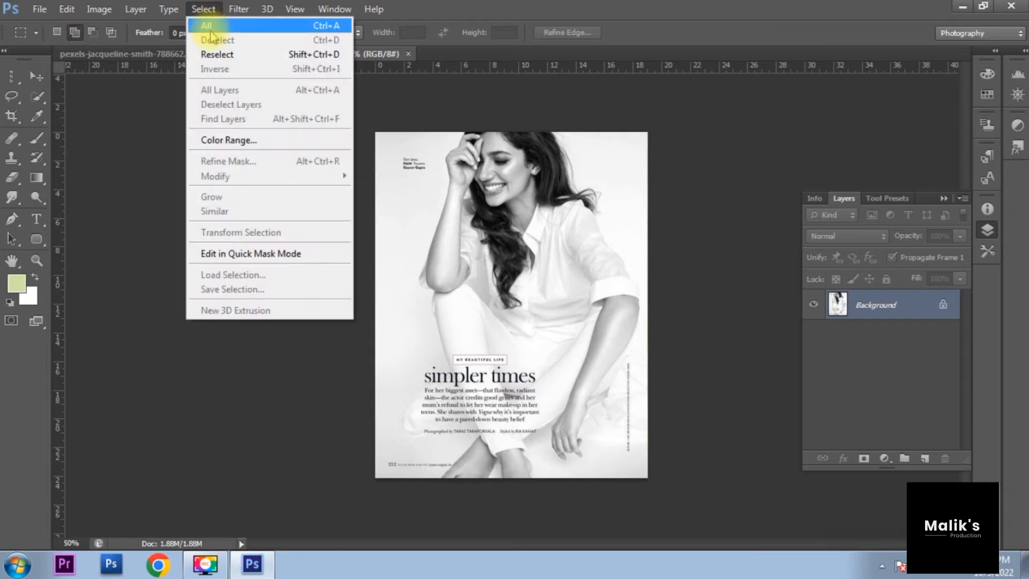
left_click(208, 27)
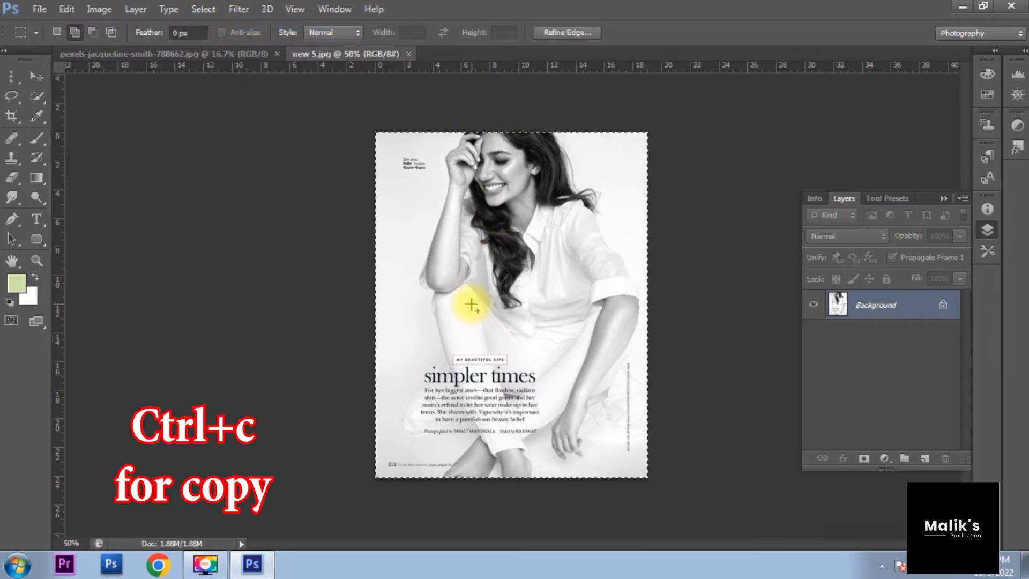
Add a new empty layer to the billboard document and open the Vanishing Point filter on it.
left_click(162, 53)
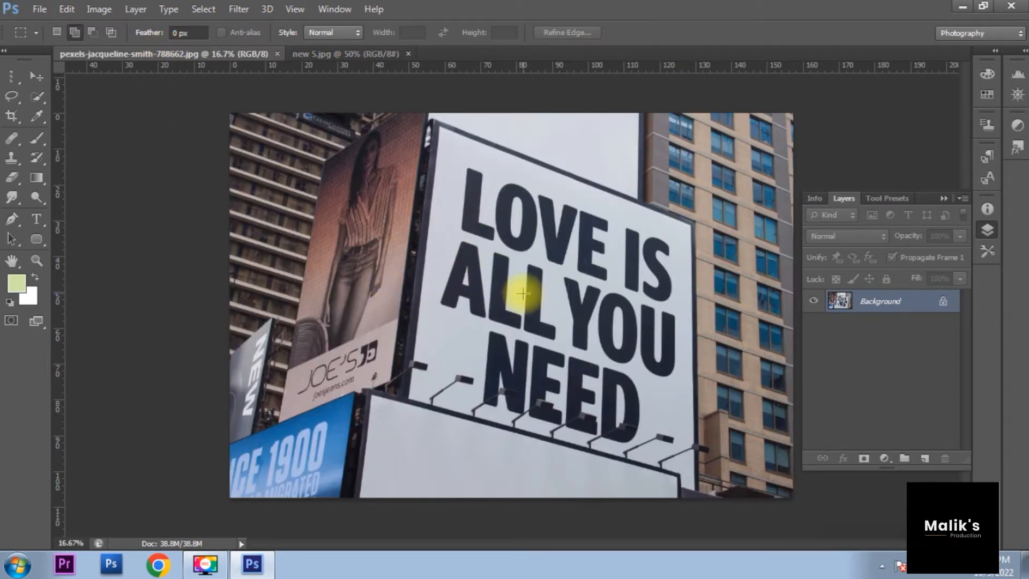
left_click(924, 460)
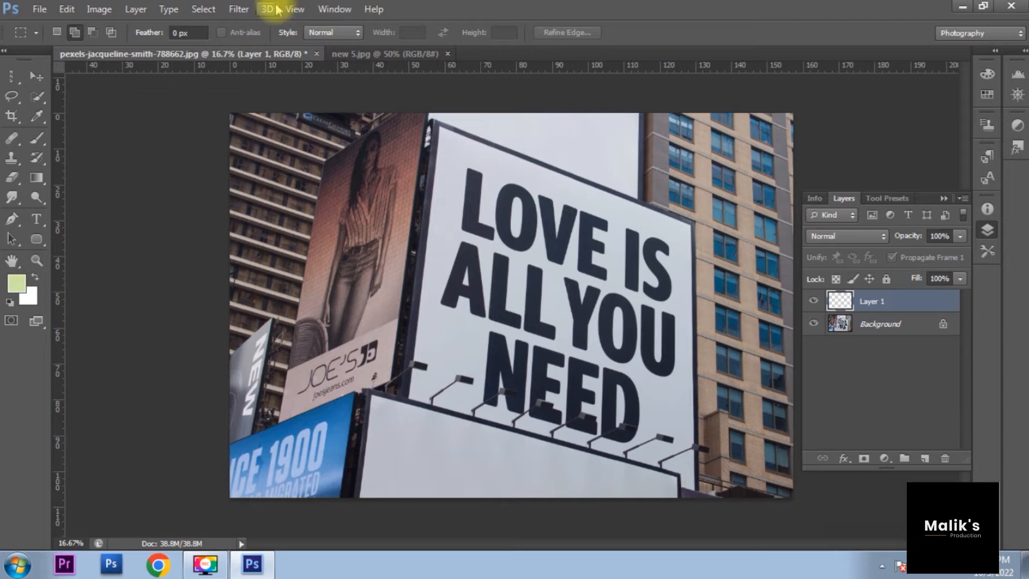
left_click(238, 10)
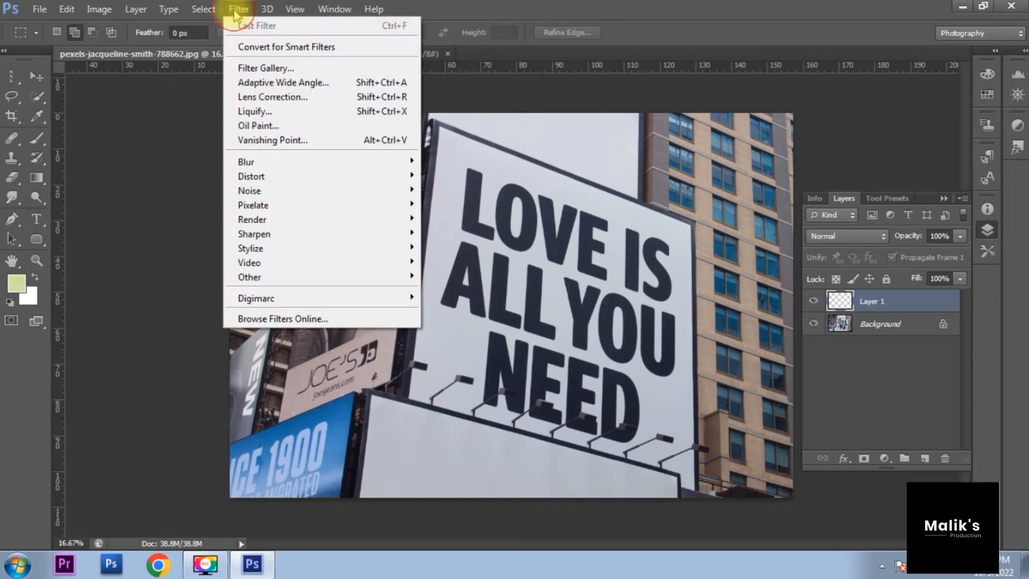
left_click(281, 141)
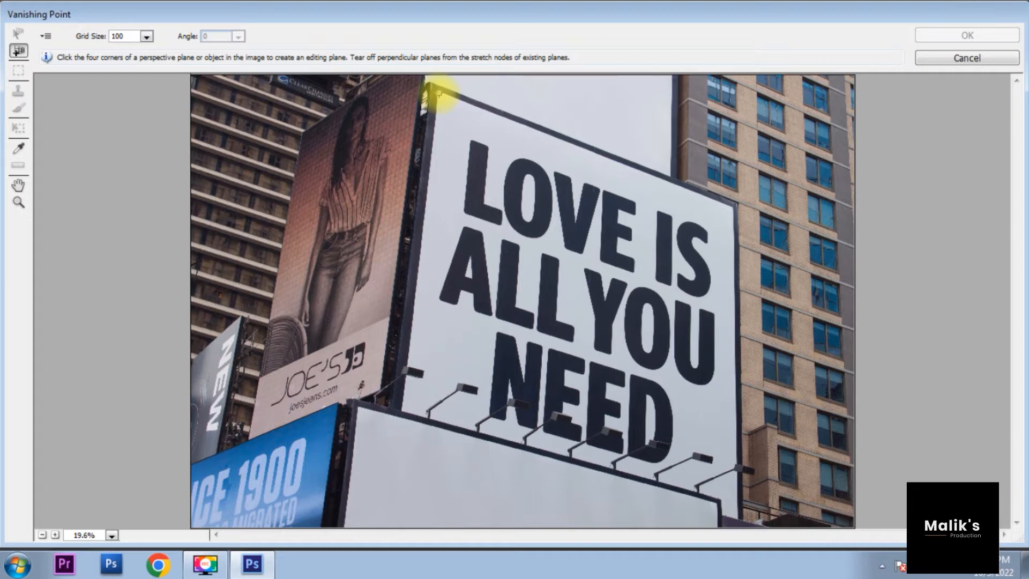
Create a perspective plane on the four corners of the "LOVE IS ALL YOU NEED" billboard and fine-tune its lower-right corner.
left_click(438, 93)
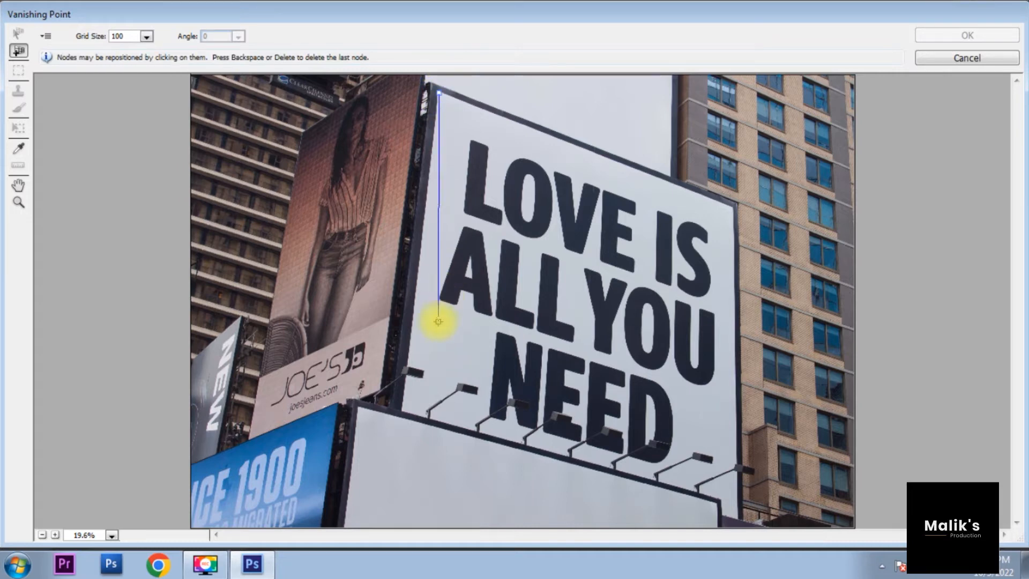
left_click(402, 410)
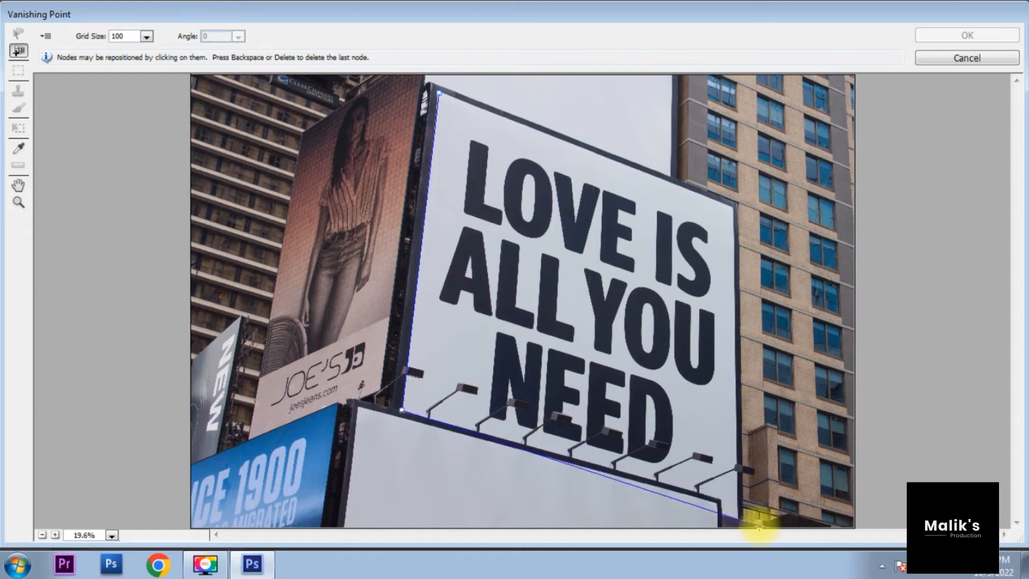
left_click(741, 506)
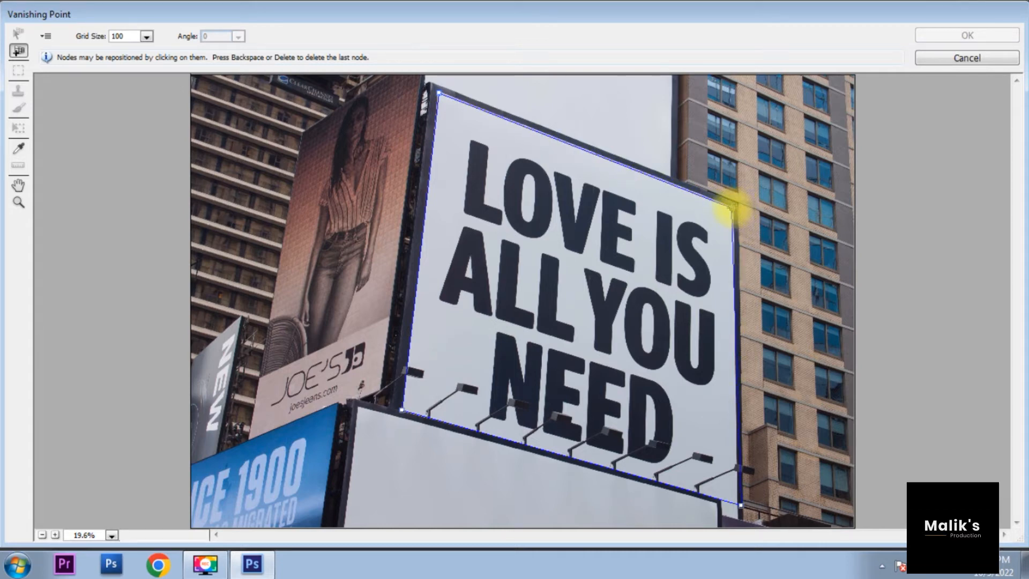
left_click(732, 206)
left_click(742, 506)
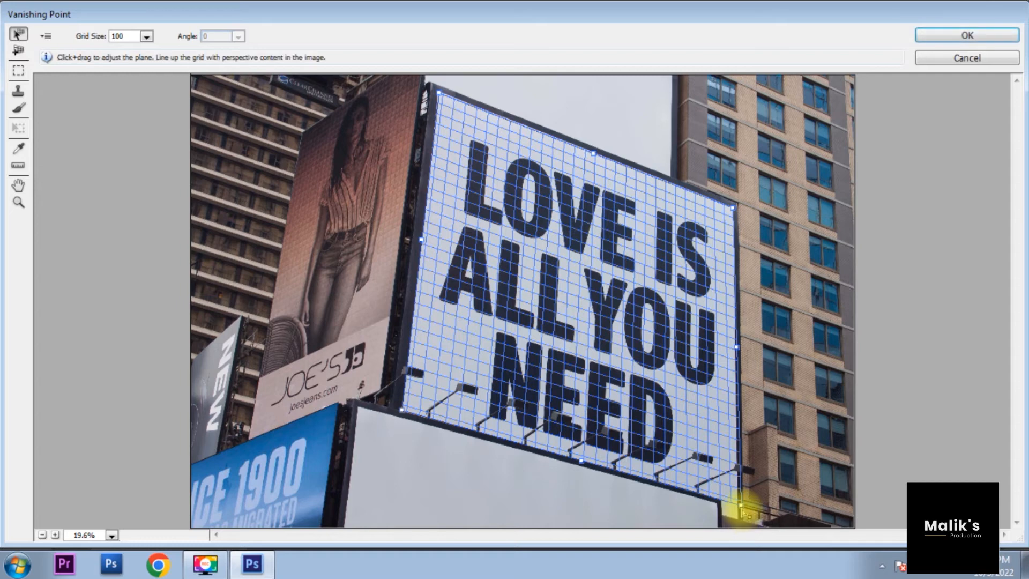
left_click_drag(742, 507, 740, 511)
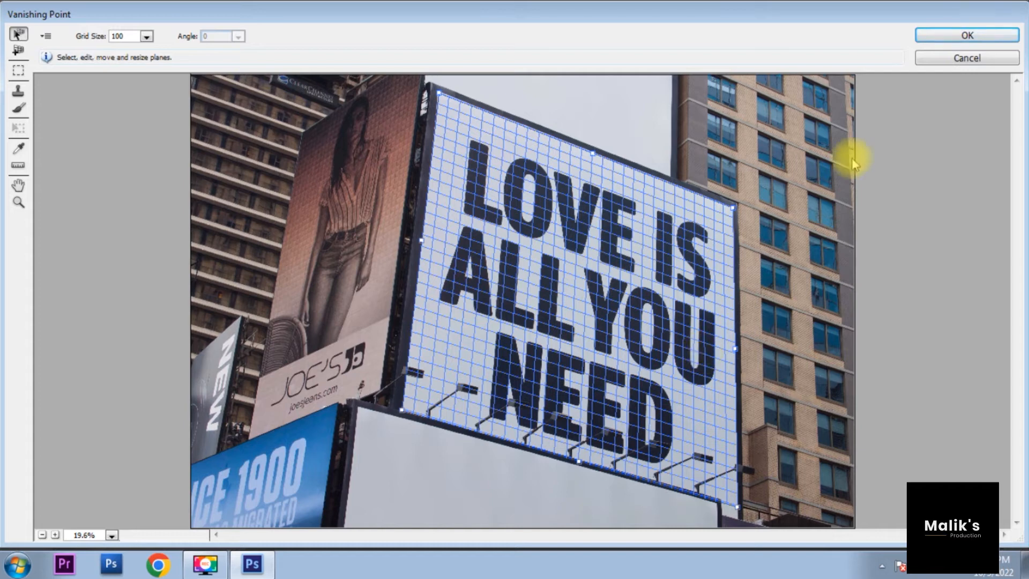
Paste the copied portrait into Vanishing Point and move it onto the billboard plane.
key("ctrl+v")
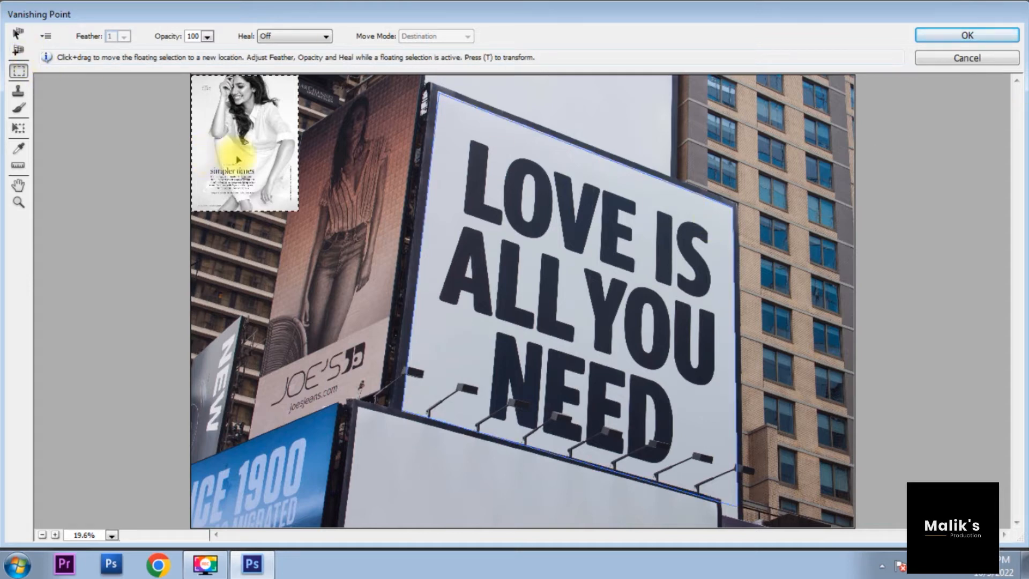
left_click_drag(238, 160, 558, 284)
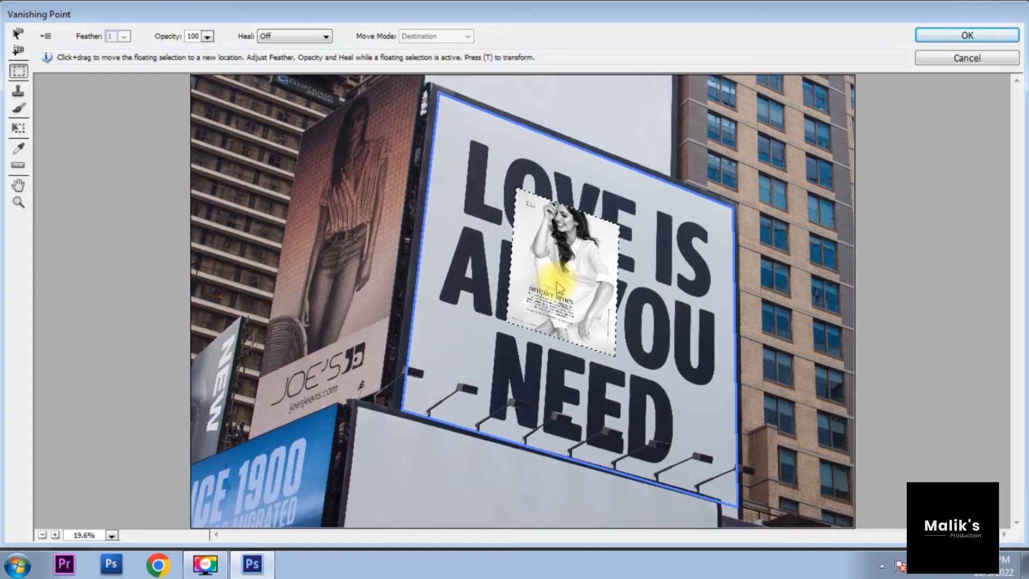
Scale and reposition the pasted portrait in Vanishing Point until it fills the billboard plane edge to edge, and apply the filter.
key("t")
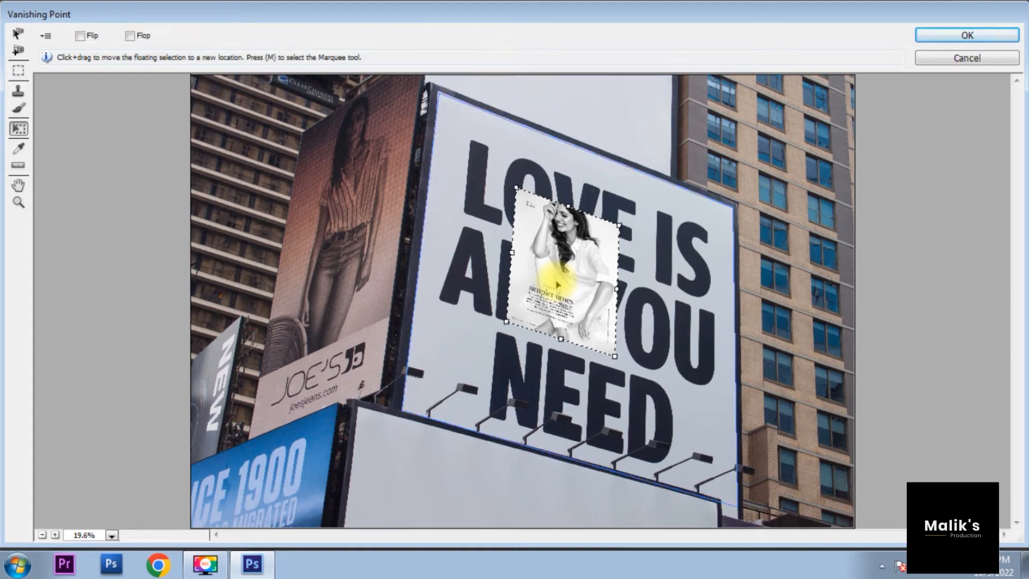
left_click_drag(615, 355, 735, 511)
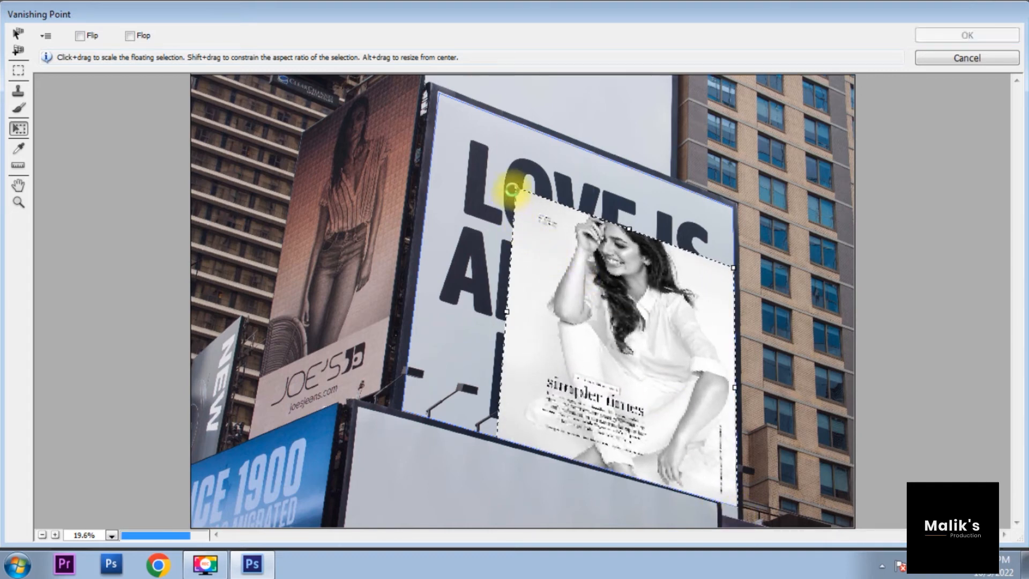
left_click_drag(511, 188, 431, 84)
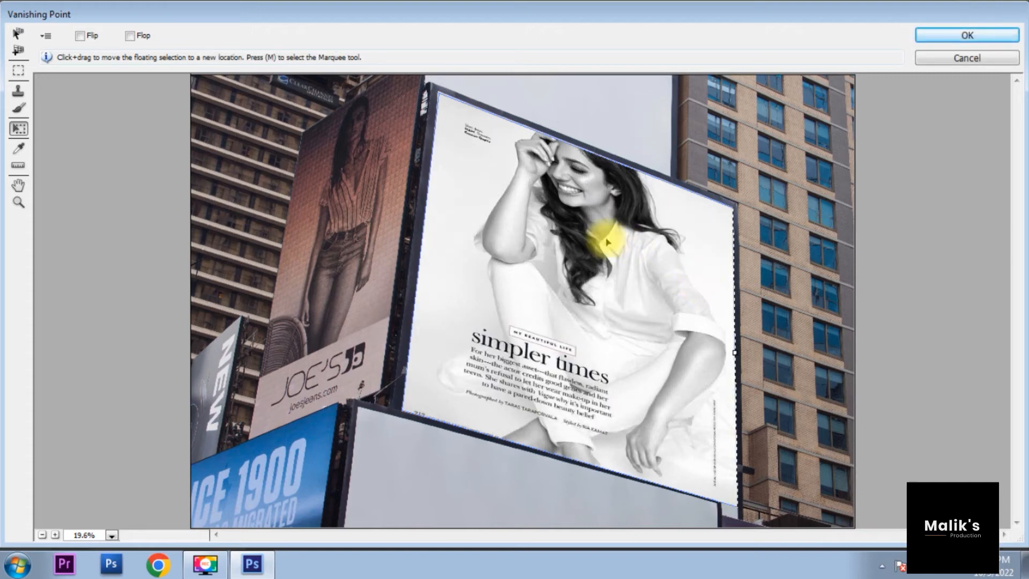
left_click_drag(558, 239, 574, 278)
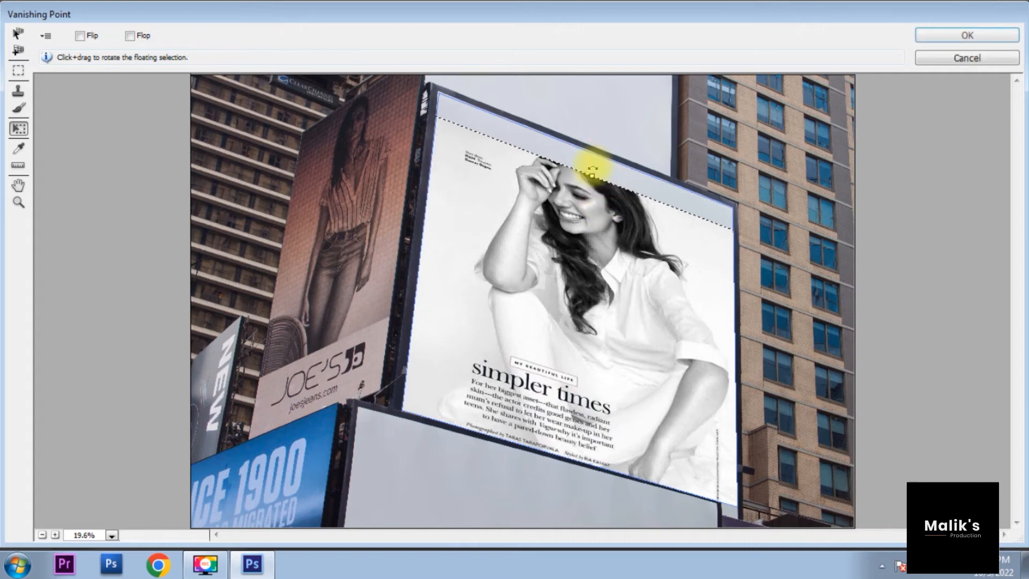
left_click_drag(593, 174, 592, 148)
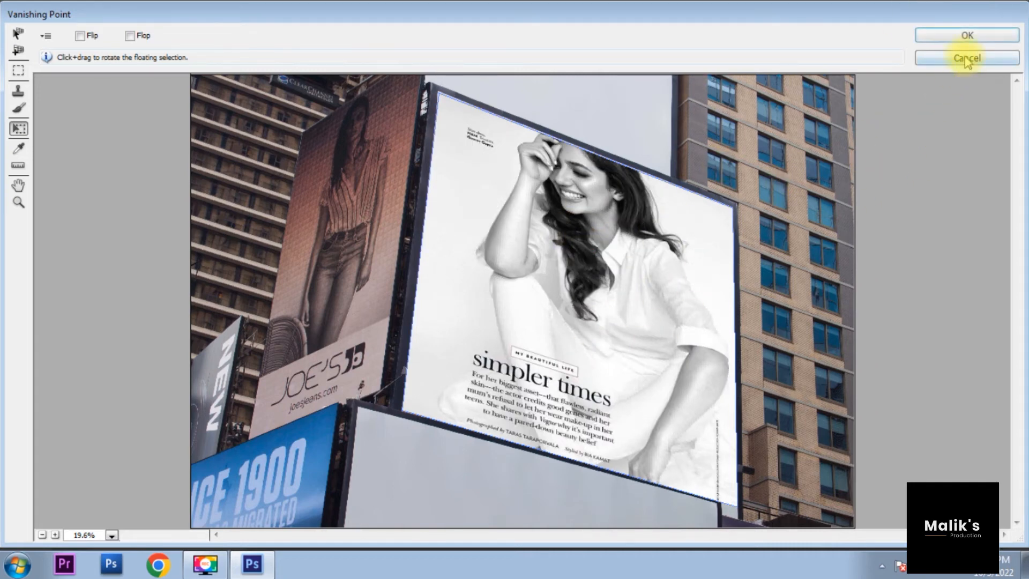
left_click(967, 40)
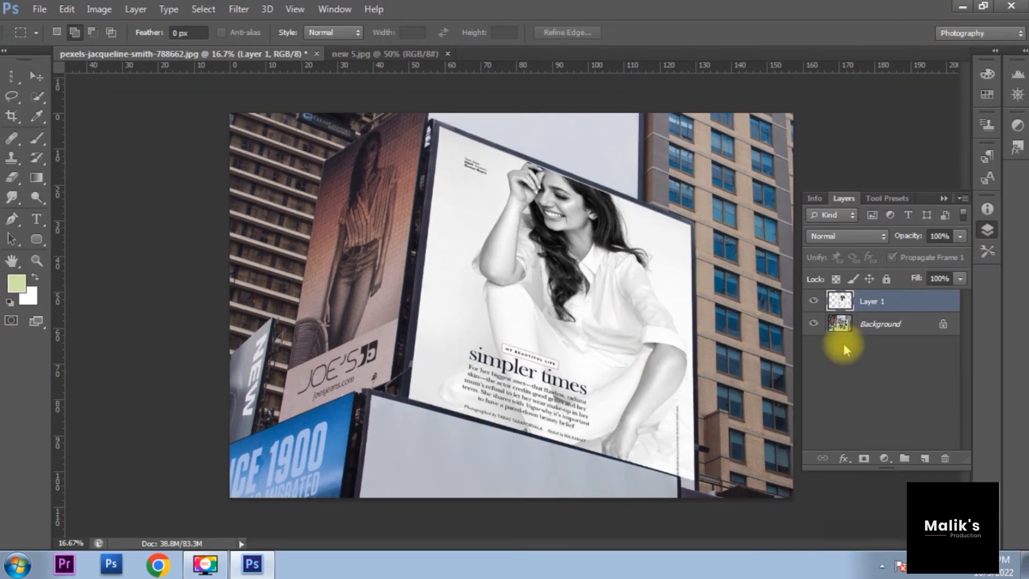
Try lowering Layer 1's opacity to 84% and its fill to 93%.
left_click(959, 237)
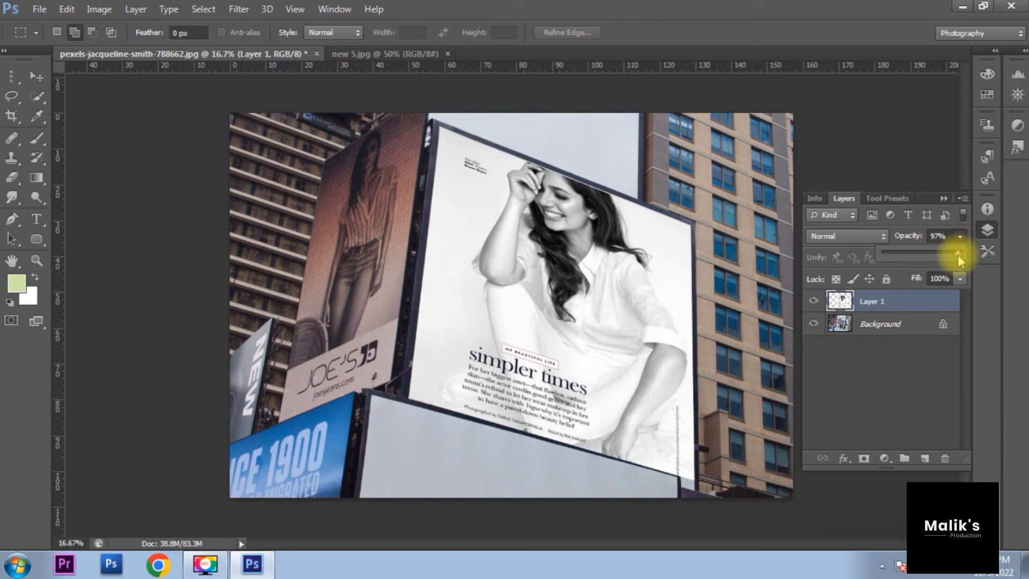
left_click_drag(957, 256, 948, 256)
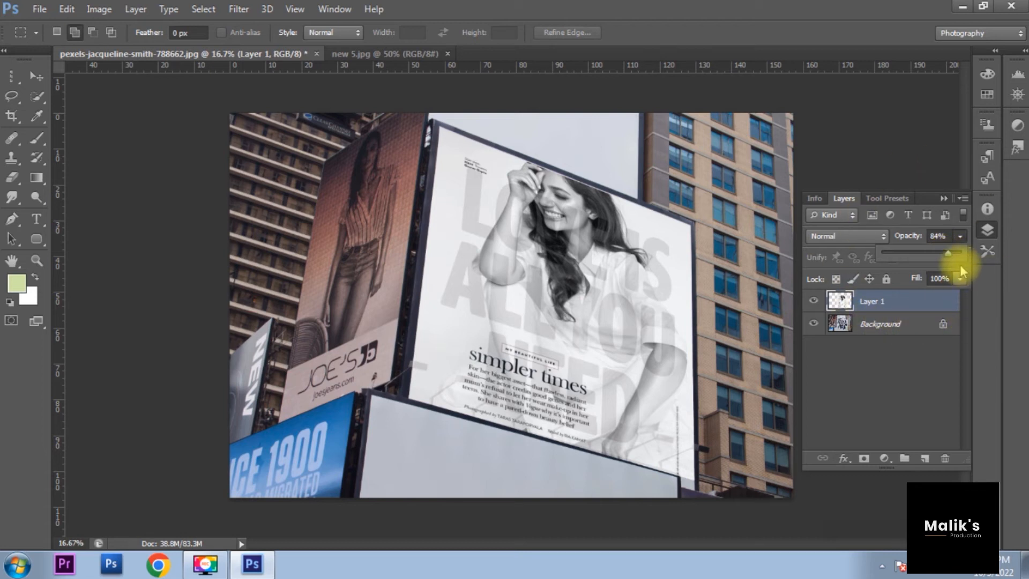
left_click(959, 279)
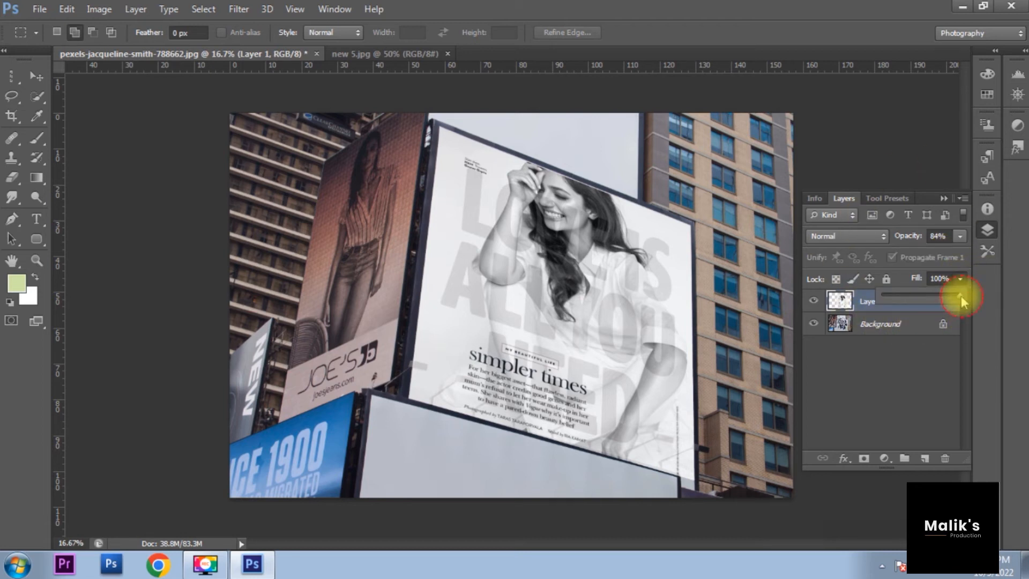
left_click_drag(950, 295, 953, 296)
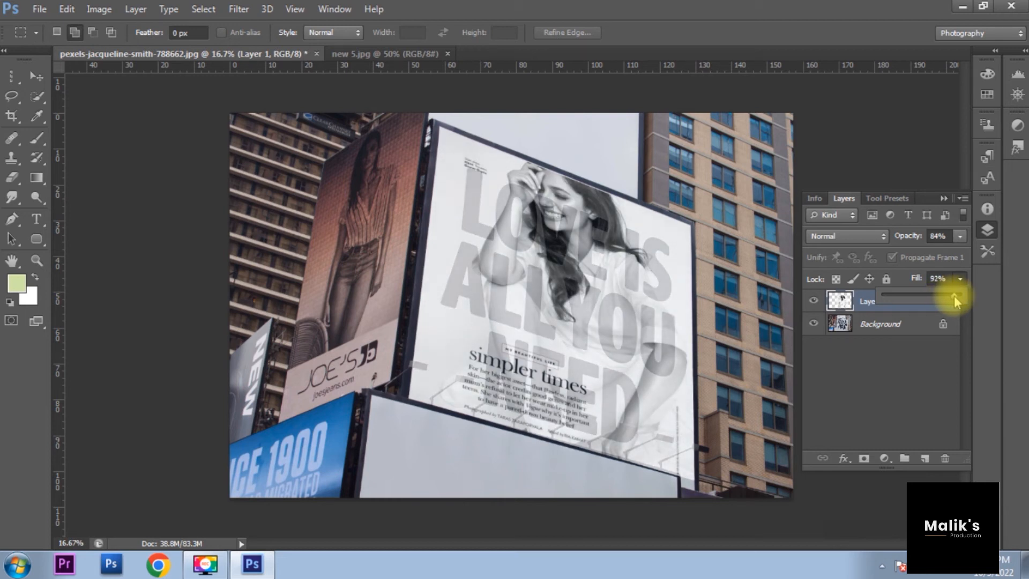
Readjust the portrait layer's transparency to 87% opacity and 100% fill.
left_click(960, 237)
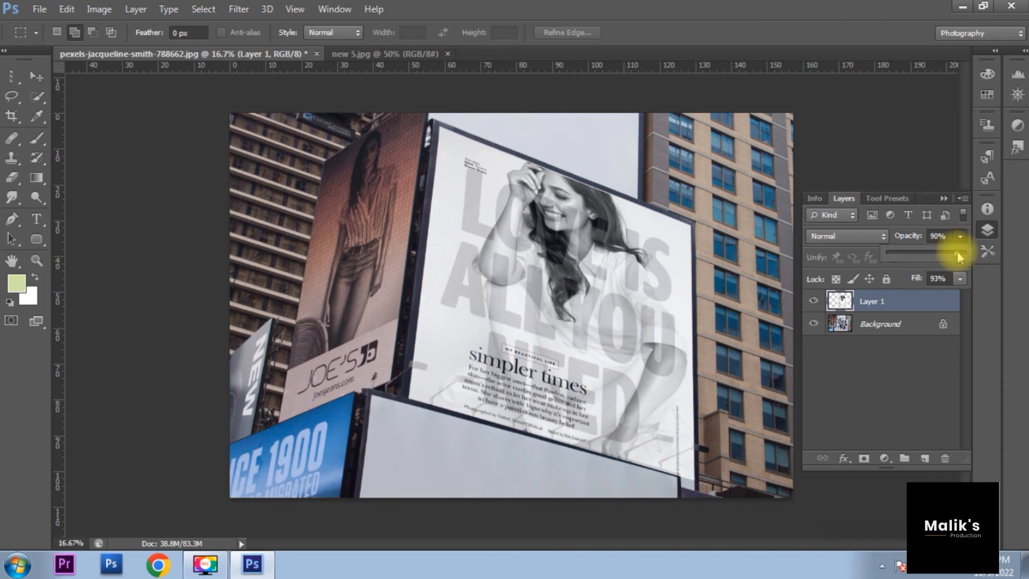
left_click_drag(957, 251, 959, 252)
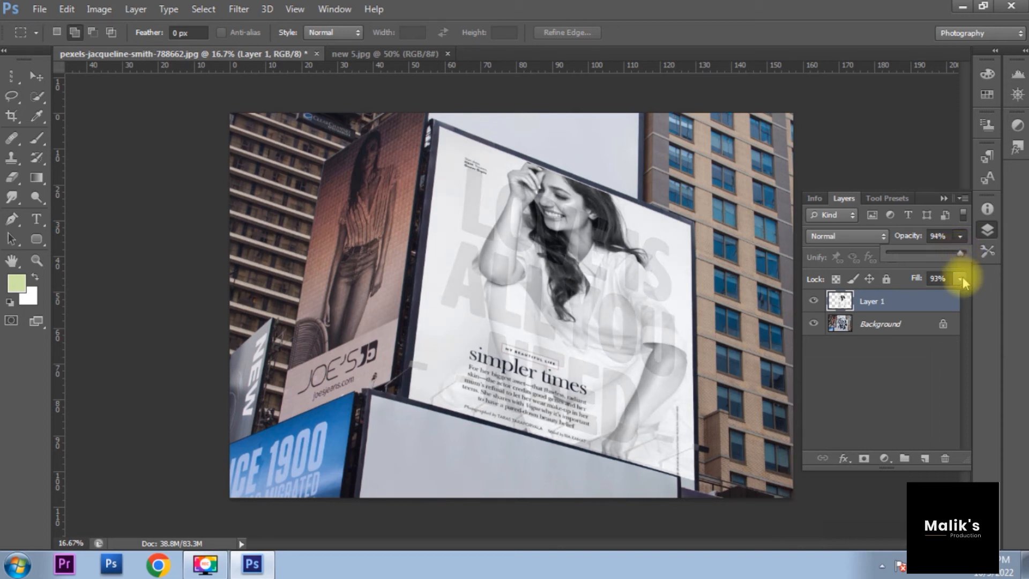
left_click(962, 278)
mouse_move(960, 295)
left_mouse_down()
mouse_move(968, 301)
mouse_move(940, 293)
mouse_move(957, 300)
left_mouse_up()
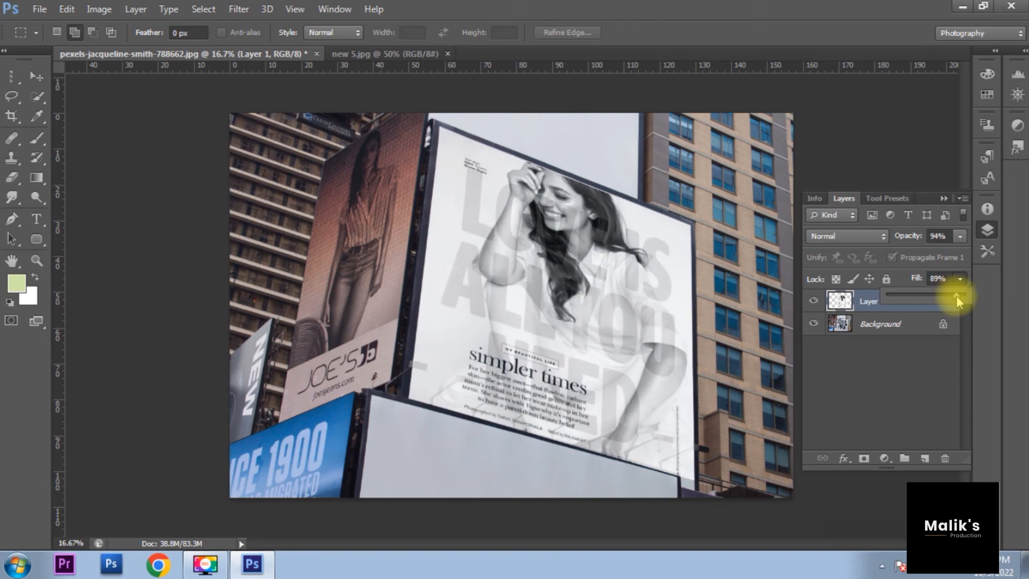
left_click(961, 236)
left_click_drag(960, 249, 955, 252)
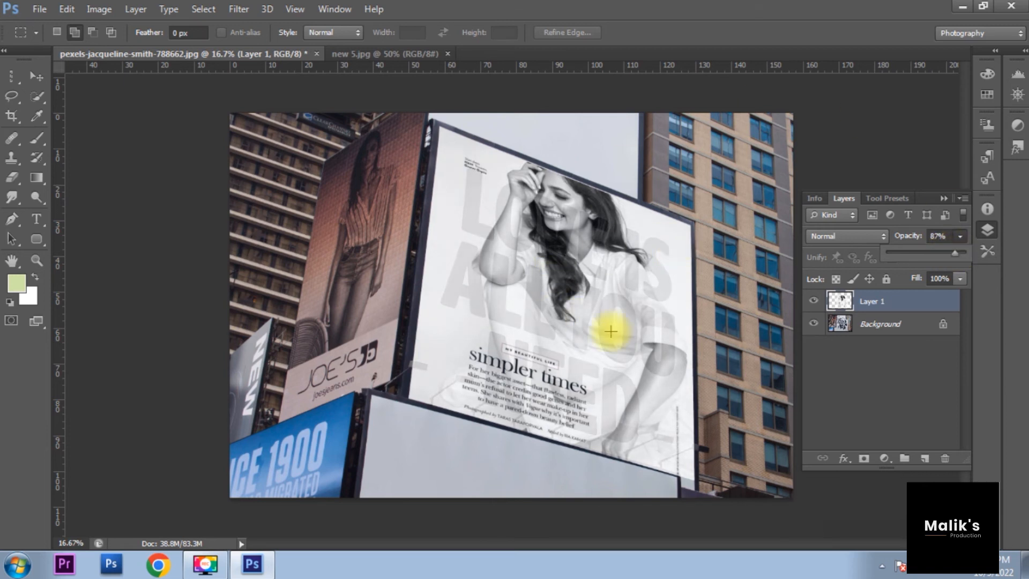
Try the Darken, Multiply and Screen blend modes on the portrait layer and restore Normal.
left_click(877, 236)
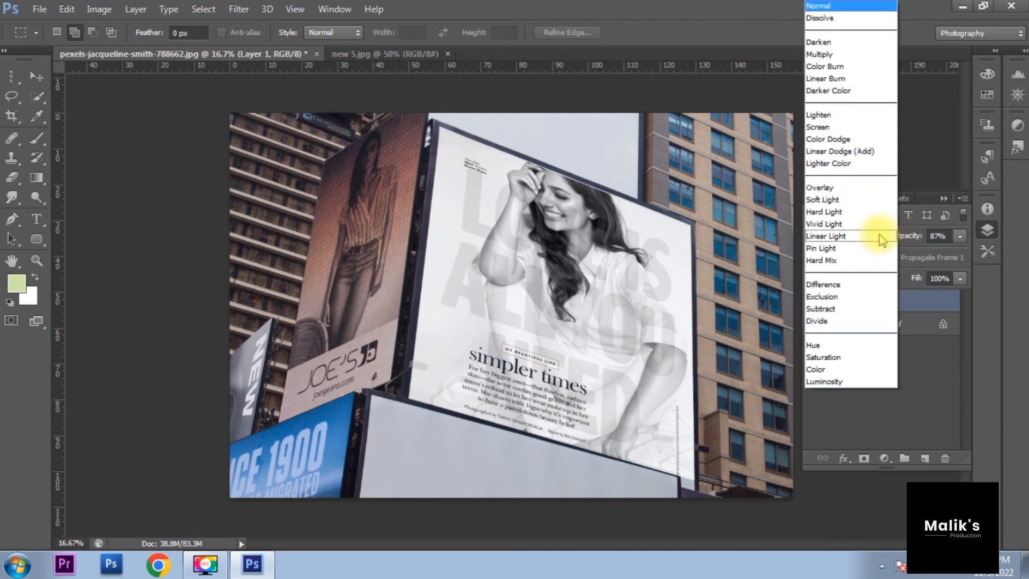
left_click(825, 42)
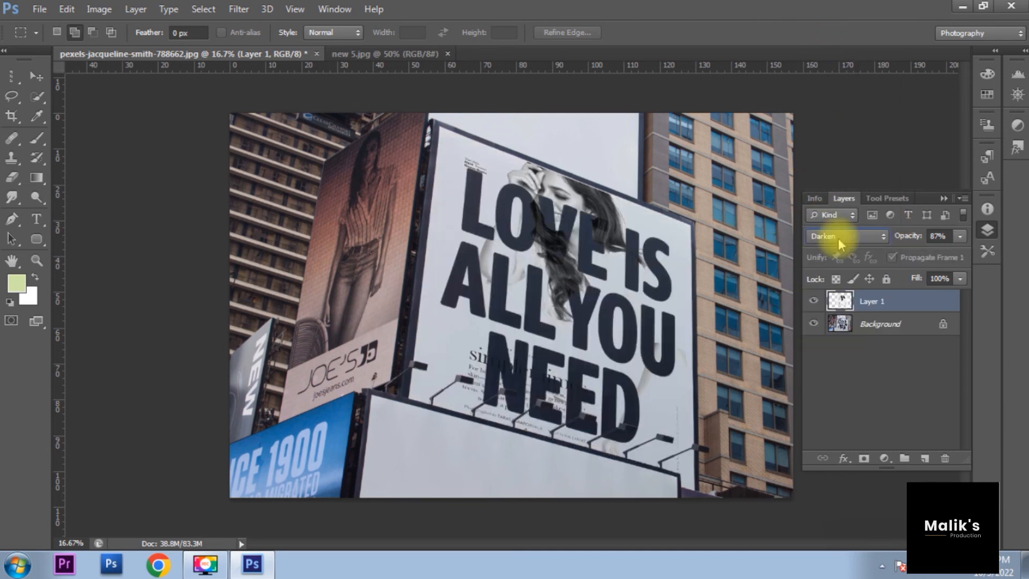
left_click(883, 241)
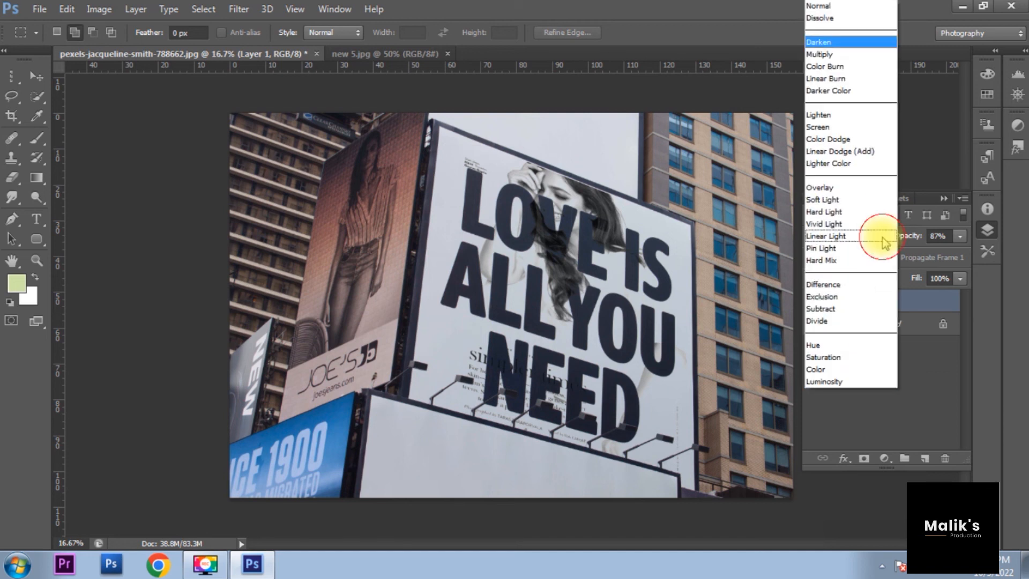
left_click(843, 57)
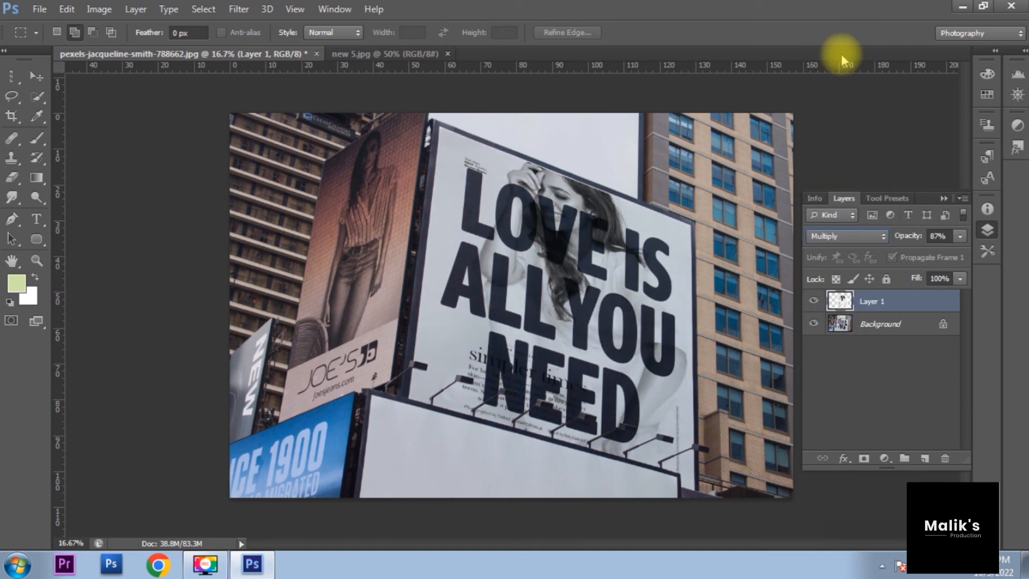
left_click(884, 236)
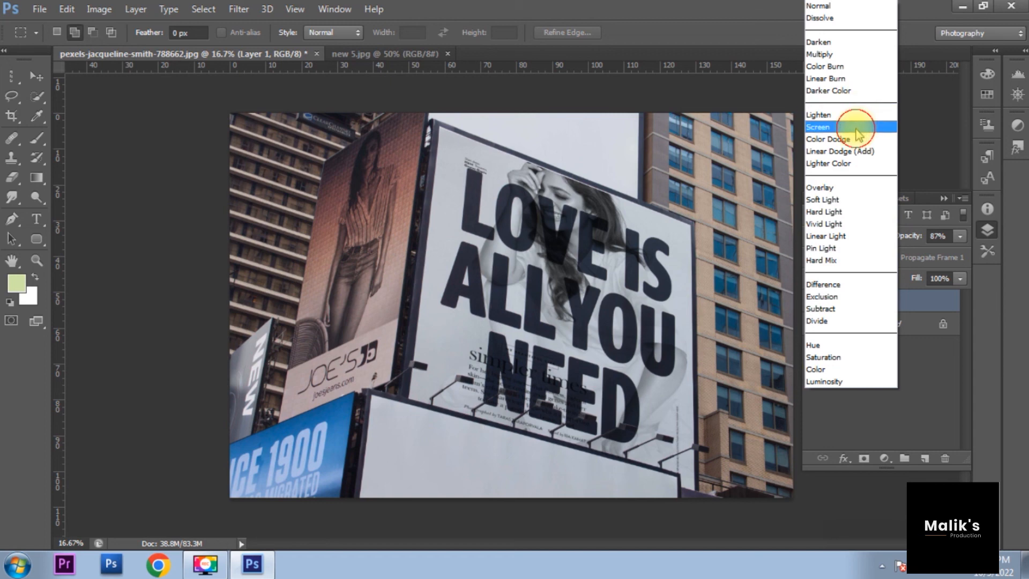
left_click(858, 129)
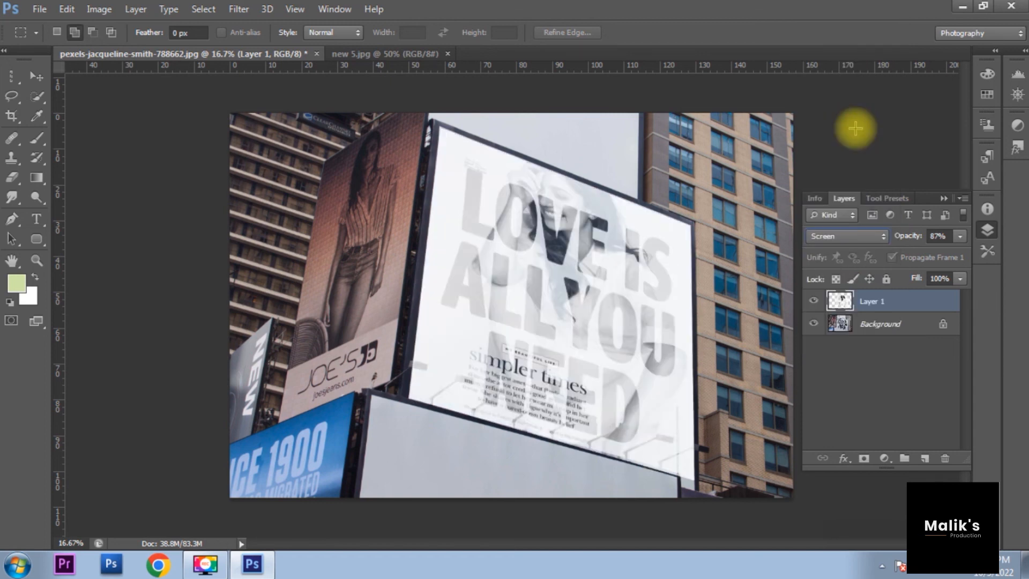
left_click(877, 238)
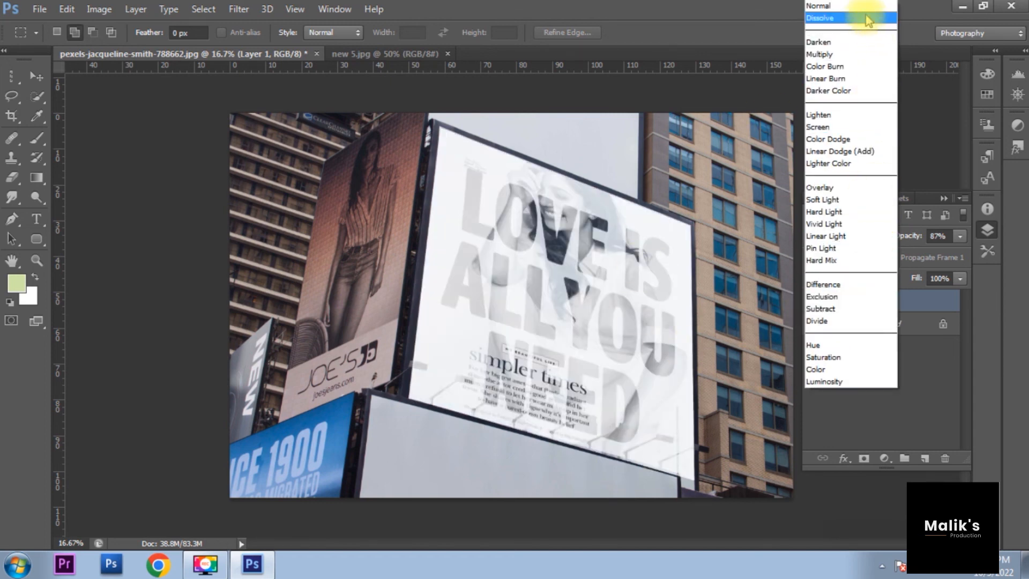
left_click(863, 9)
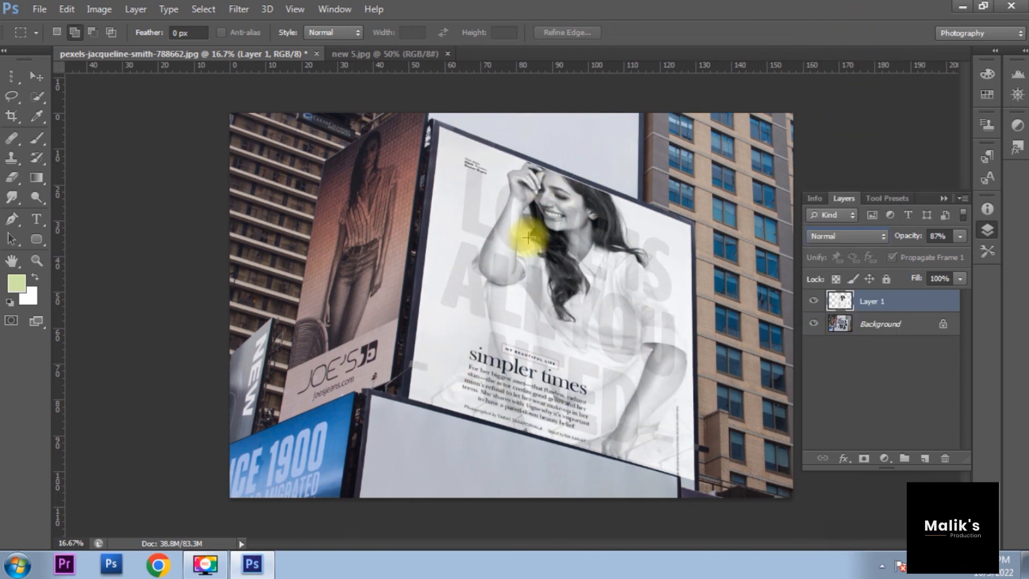